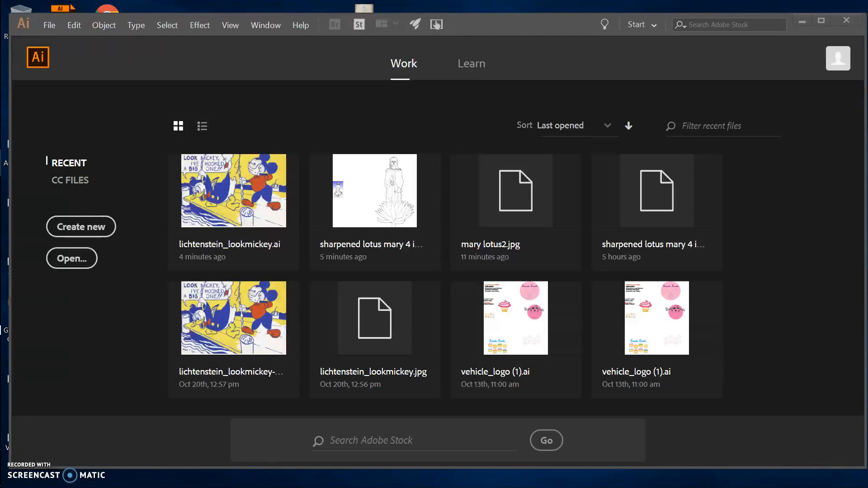
Step: Create a new 612 x 792 pt Letter document in CMYK and place the linked image mary lotus2 in it
{"action": "left_click", "coordinate": [77, 231]}
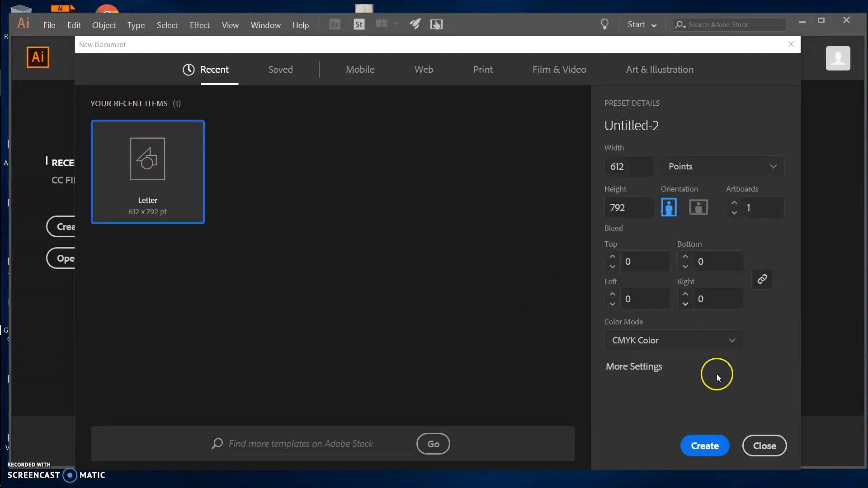
{"action": "left_click", "coordinate": [702, 444]}
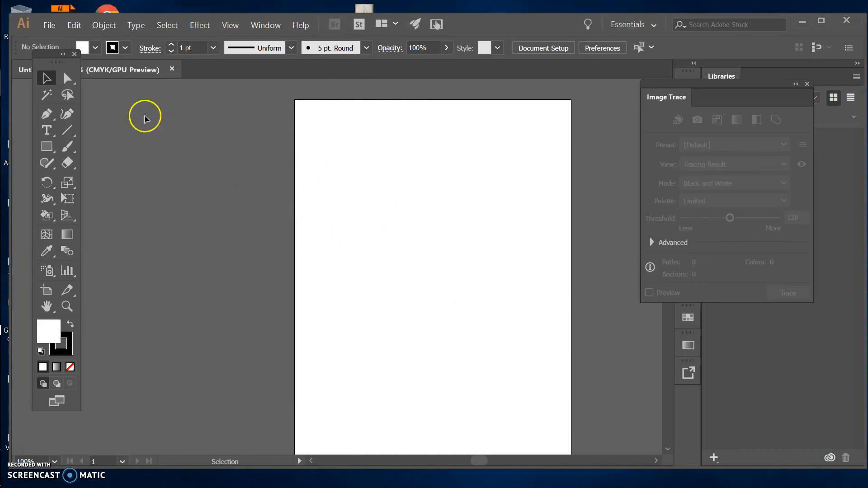
{"action": "left_click", "coordinate": [45, 26]}
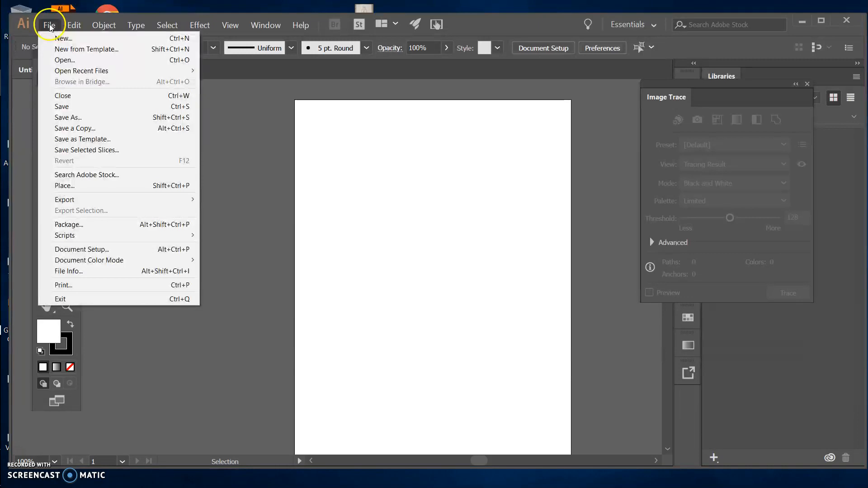
{"action": "left_click", "coordinate": [58, 186]}
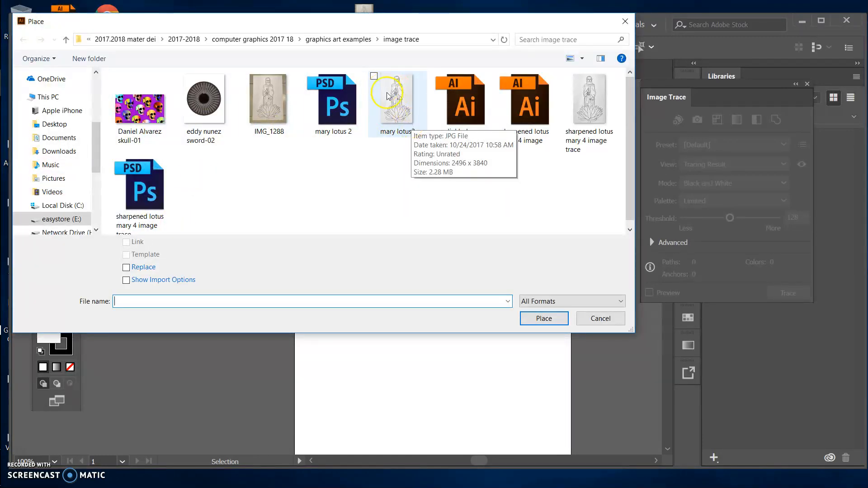
{"action": "left_click", "coordinate": [395, 113]}
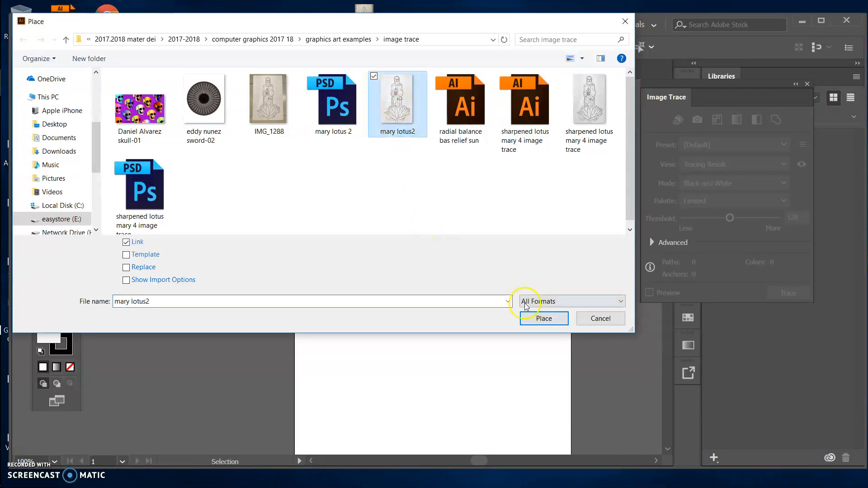
{"action": "left_click", "coordinate": [553, 320]}
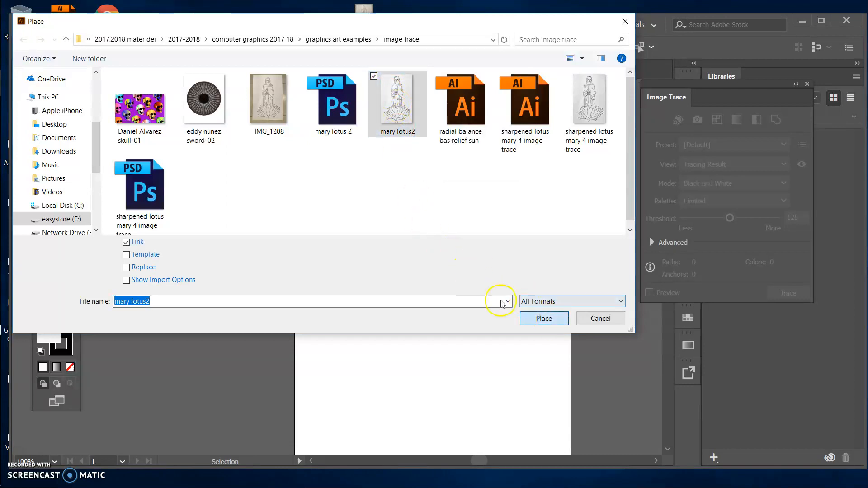
{"action": "left_click", "coordinate": [548, 319]}
{"action": "left_click", "coordinate": [548, 319]}
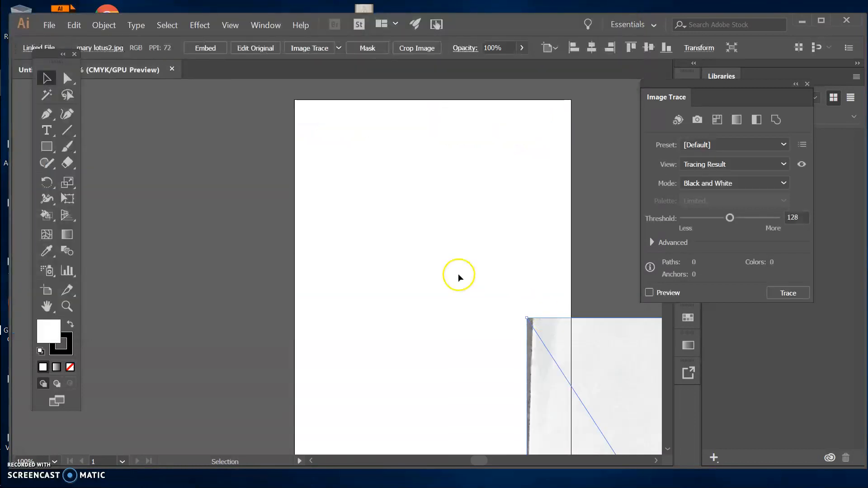
Step: Move the placed mary lotus2 image slightly upward and embed it in the document
{"action": "key", "text": "ctrl+minus"}
{"action": "key", "text": "ctrl+minus"}
{"action": "key", "text": "ctrl+minus"}
{"action": "key", "text": "ctrl+minus"}
{"action": "key", "text": "ctrl+minus"}
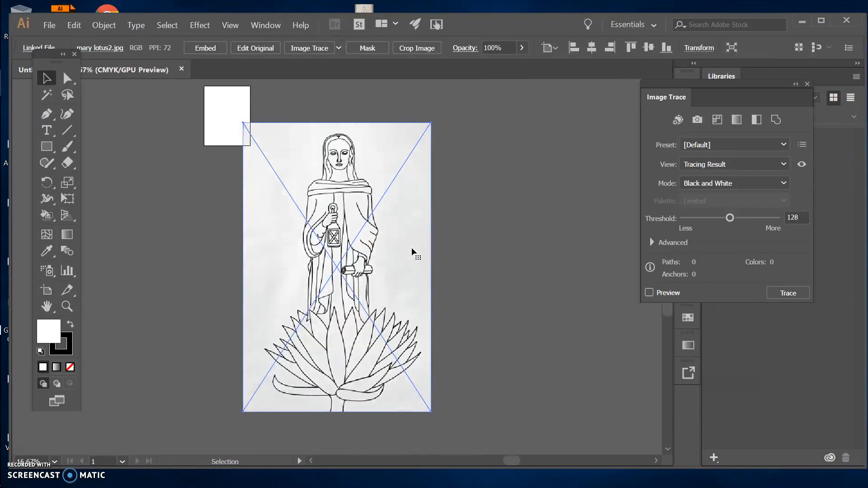
{"action": "left_click_drag", "start_coordinate": [367, 206], "coordinate": [373, 160]}
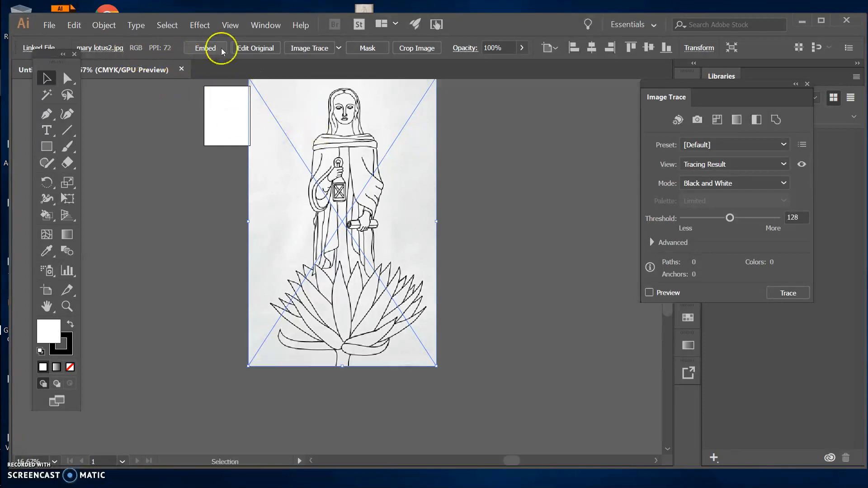
{"action": "left_click", "coordinate": [204, 48]}
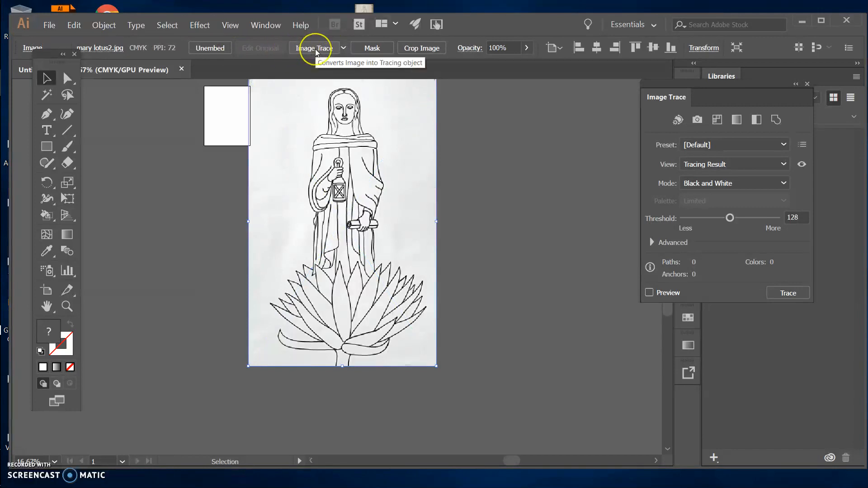
Step: Trace the embedded image with the default Image Trace preset, accepting the large-image warning, and examine the traced figure
{"action": "left_click", "coordinate": [316, 49]}
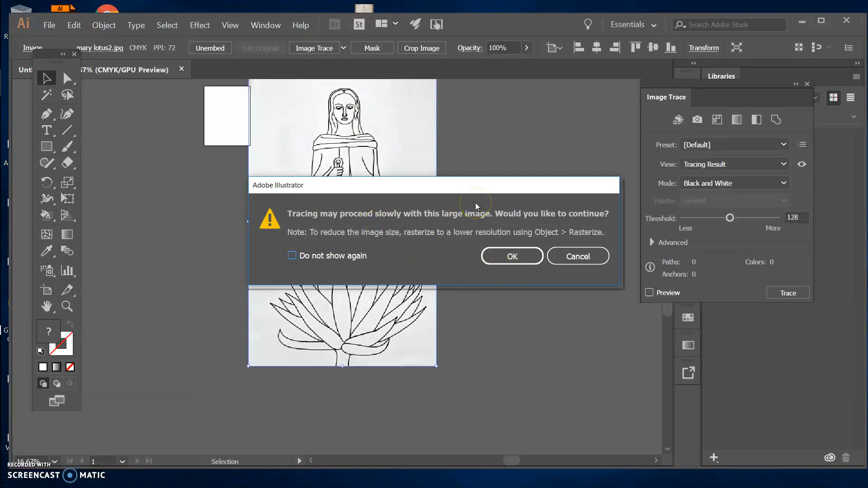
{"action": "left_click", "coordinate": [493, 264]}
{"action": "left_click", "coordinate": [515, 258]}
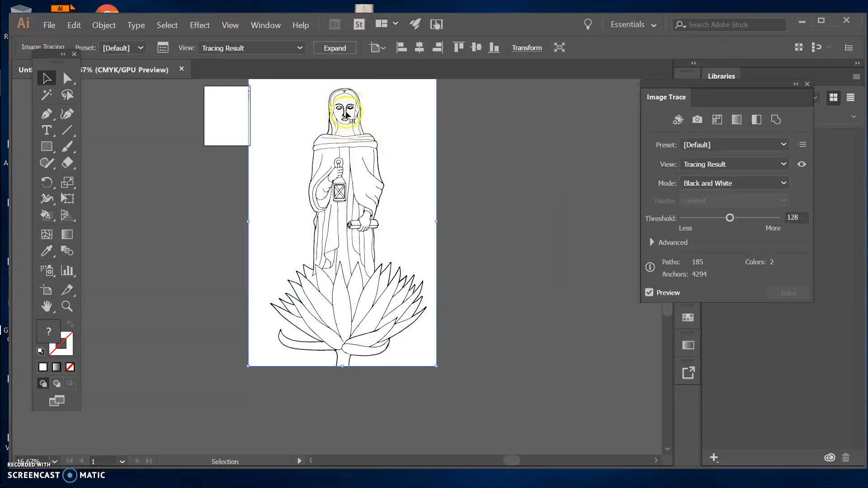
{"action": "key", "text": "ctrl+equal"}
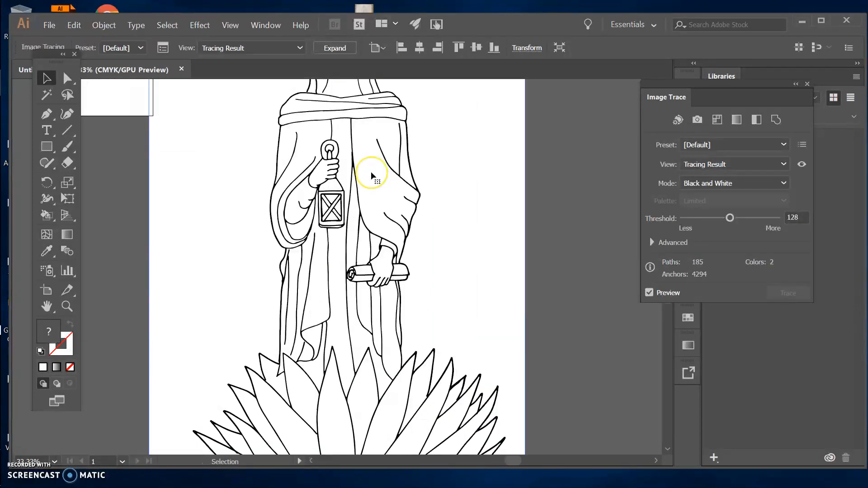
{"action": "scroll", "coordinate": [371, 176], "scroll_direction": "up", "scroll_amount": 4}
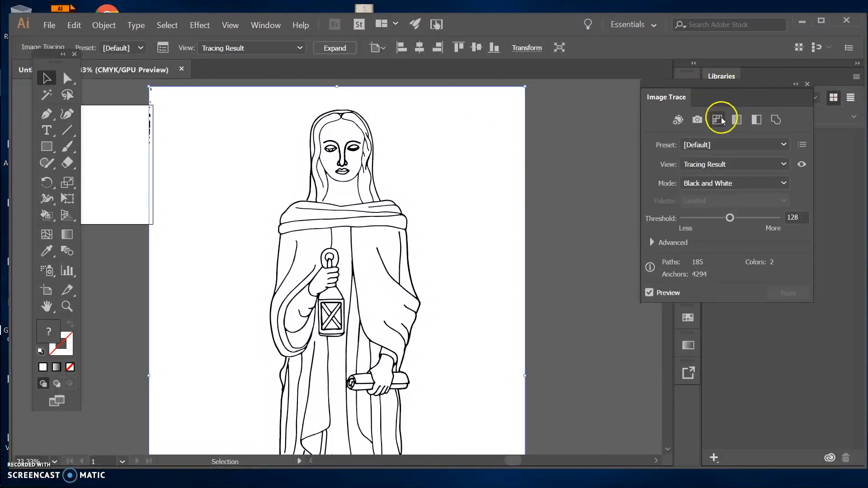
Step: Close and reopen the Image Trace settings, and reposition them beside the traced figure with the Artboards list collapsed
{"action": "left_click", "coordinate": [808, 85]}
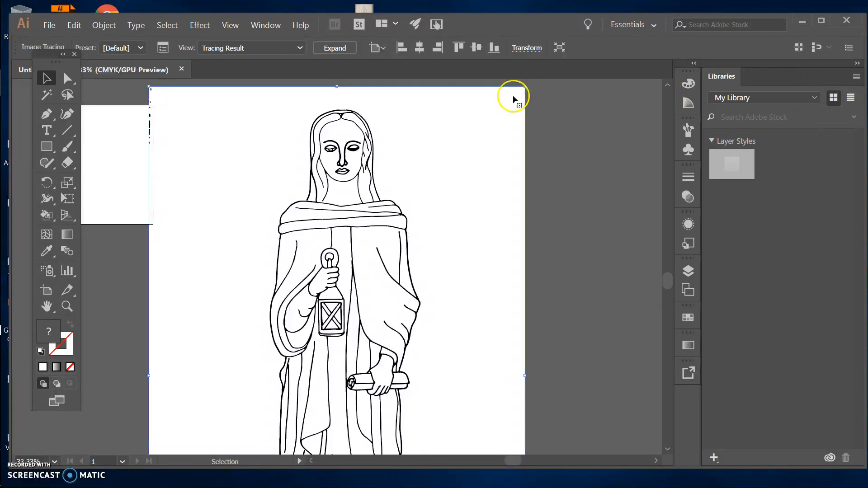
{"action": "left_click", "coordinate": [265, 25]}
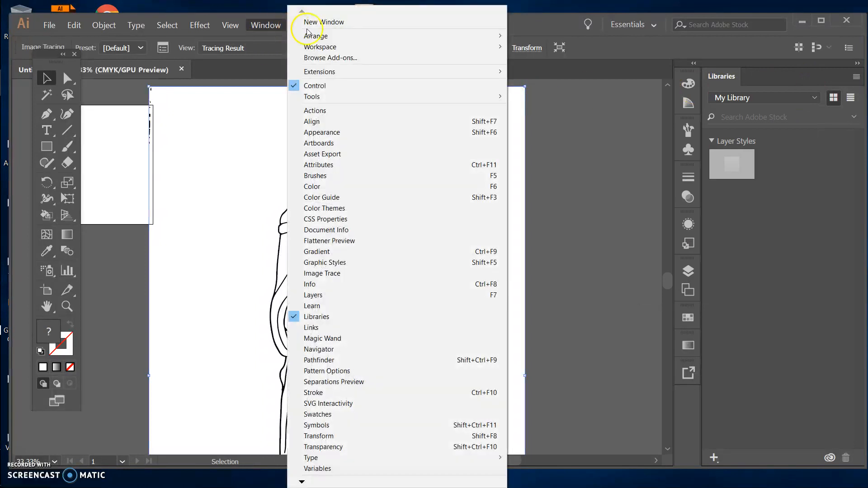
{"action": "left_click", "coordinate": [319, 142]}
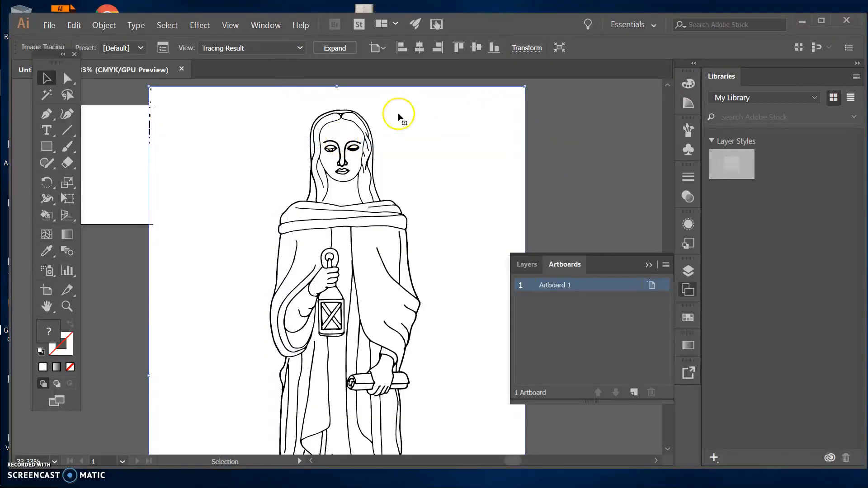
{"action": "left_click", "coordinate": [266, 25]}
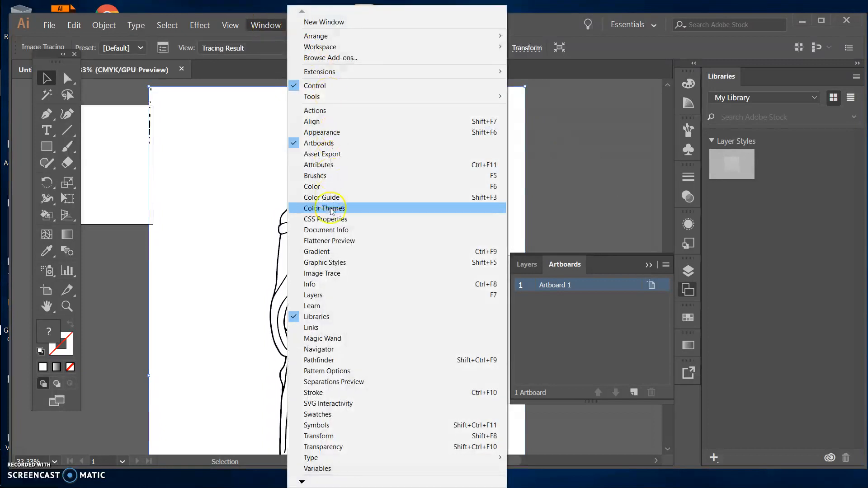
{"action": "left_click", "coordinate": [319, 274]}
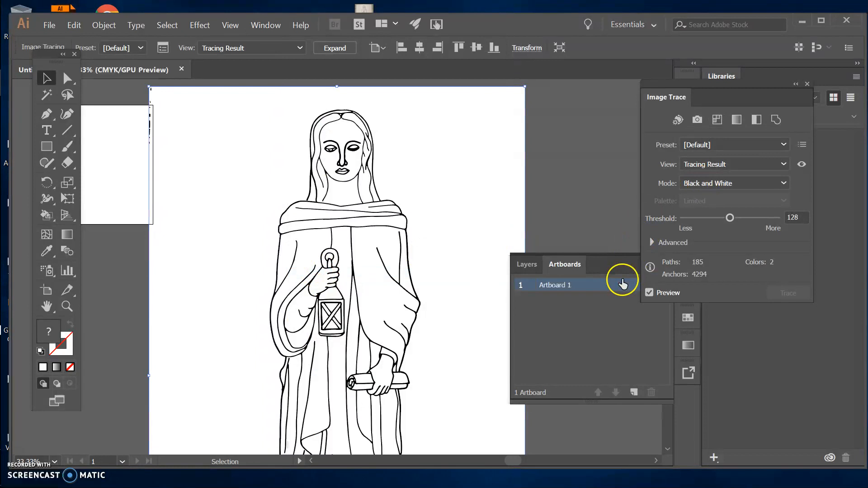
{"action": "left_click", "coordinate": [623, 281]}
{"action": "left_click", "coordinate": [652, 264]}
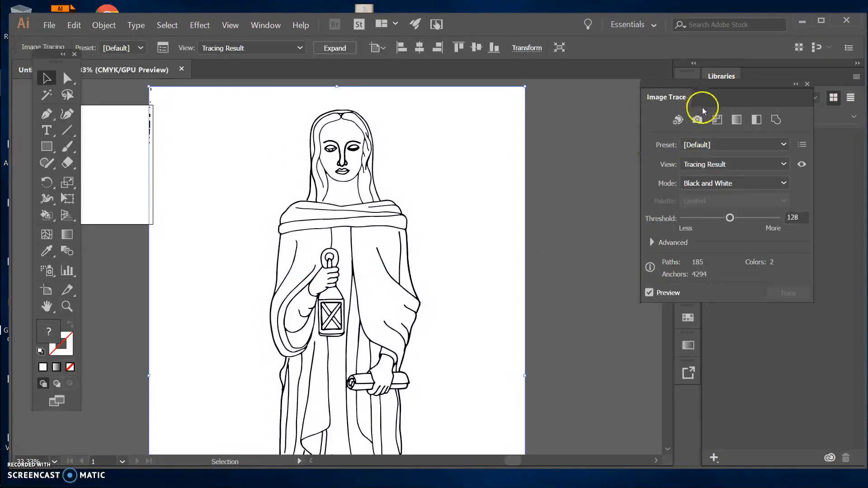
{"action": "left_click_drag", "start_coordinate": [710, 82], "coordinate": [601, 82]}
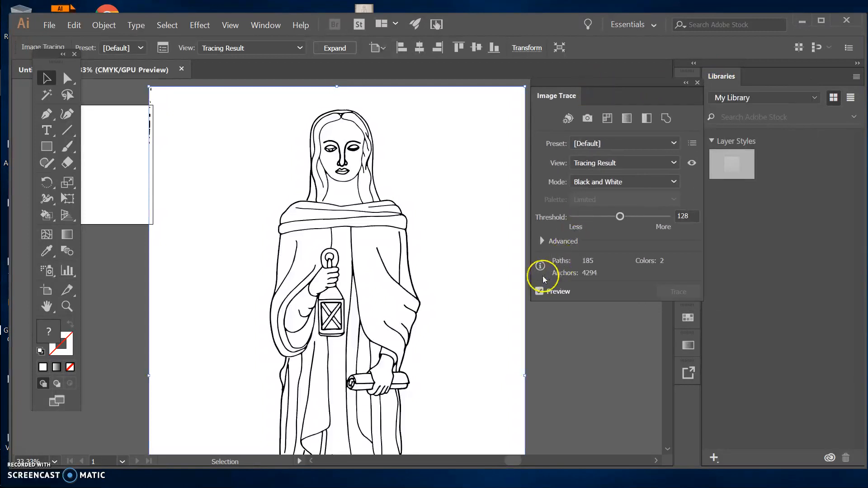
{"action": "left_click", "coordinate": [539, 291]}
{"action": "left_click", "coordinate": [539, 292]}
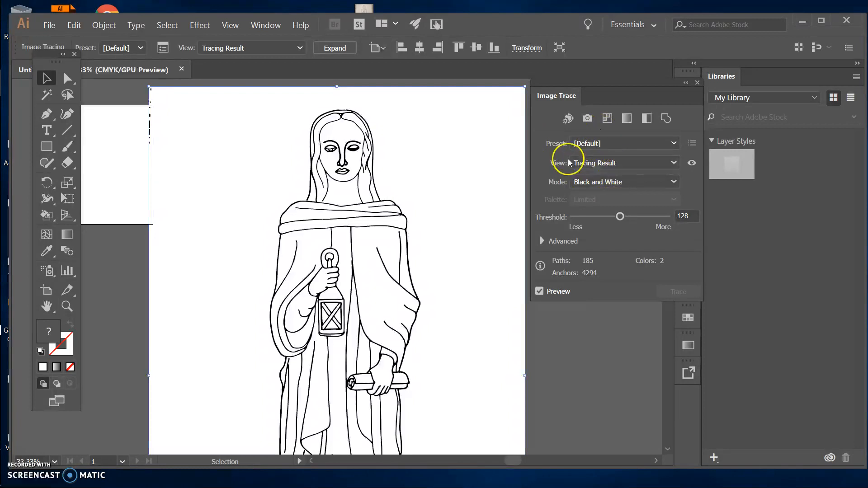
{"action": "left_click", "coordinate": [675, 144]}
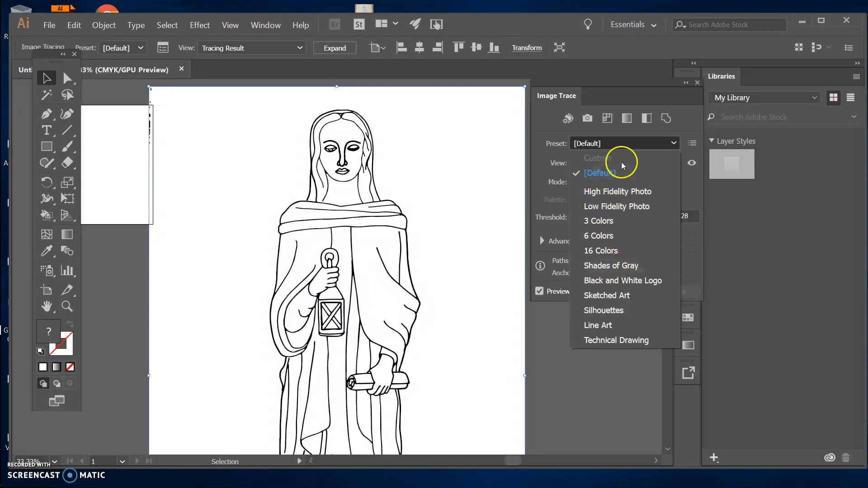
{"action": "left_click", "coordinate": [649, 145]}
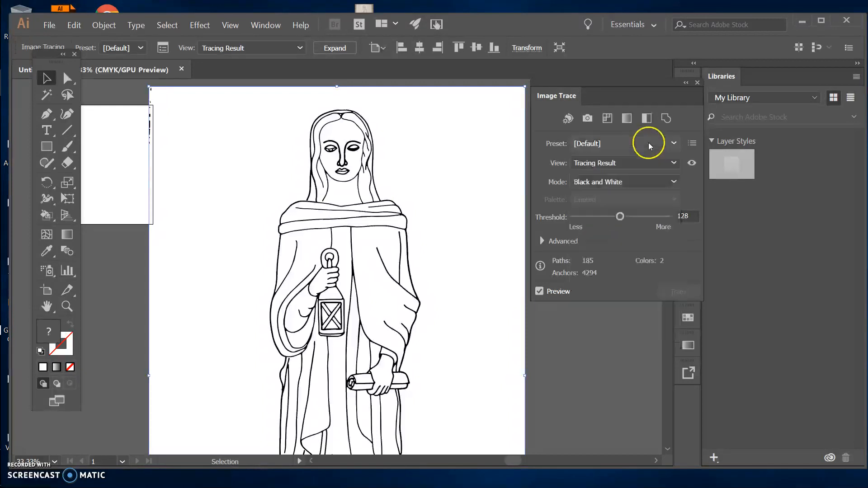
Step: Compare the Tracing Result with Outlines, Outlines, and Outlines with Source Image views of the trace, and return to Tracing Result
{"action": "left_click", "coordinate": [674, 162]}
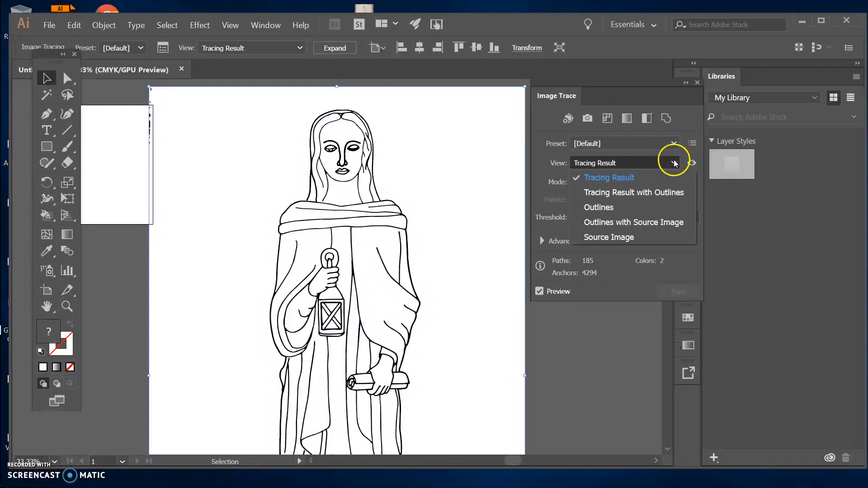
{"action": "left_click", "coordinate": [591, 195]}
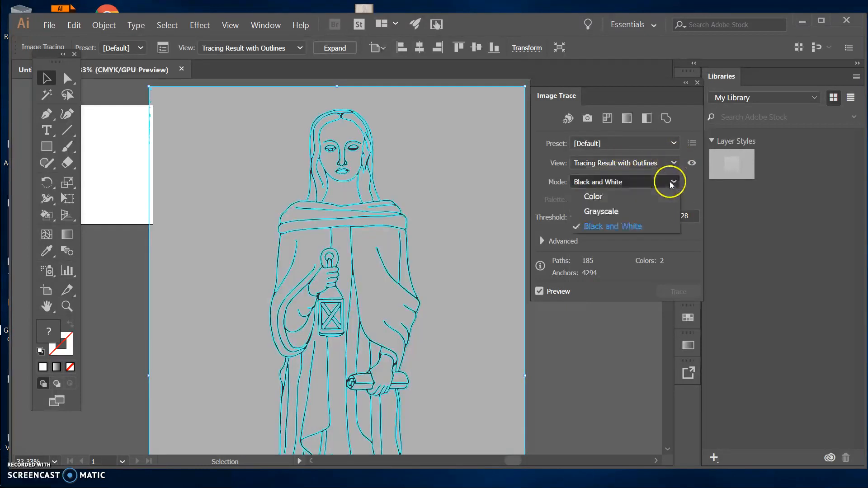
{"action": "left_click", "coordinate": [673, 181]}
{"action": "left_click", "coordinate": [673, 163]}
{"action": "left_click", "coordinate": [673, 163]}
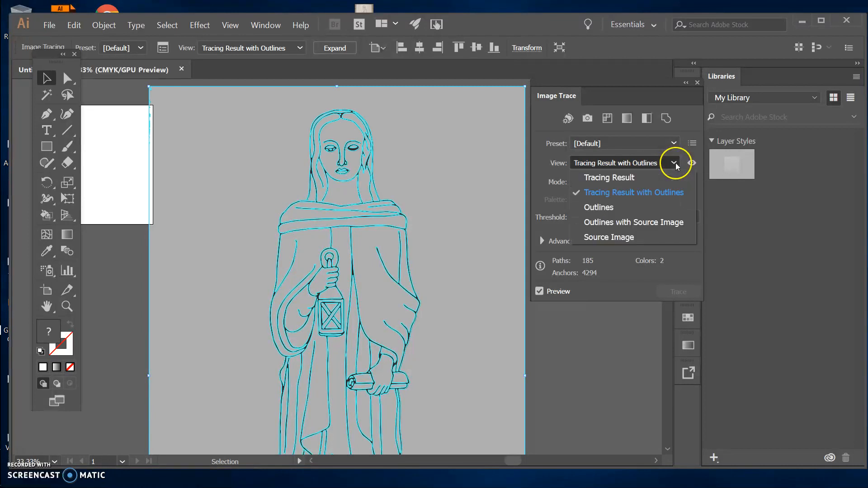
{"action": "left_click", "coordinate": [639, 208]}
{"action": "left_click", "coordinate": [669, 162]}
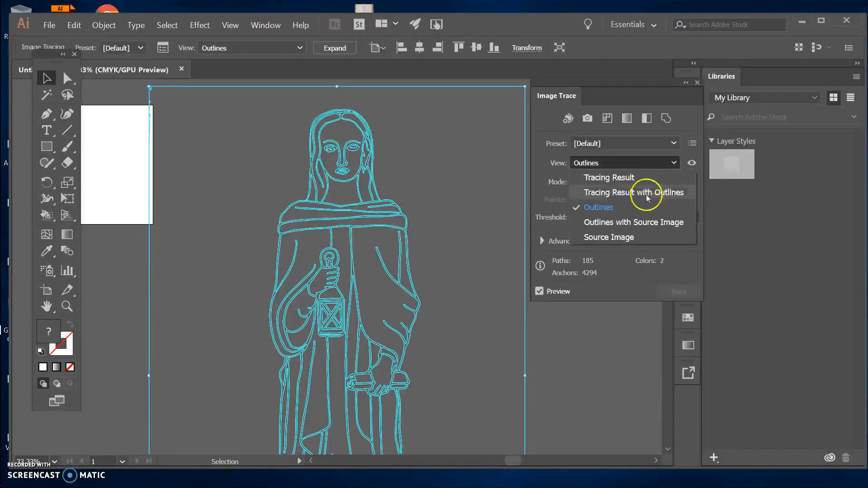
{"action": "left_click", "coordinate": [614, 224]}
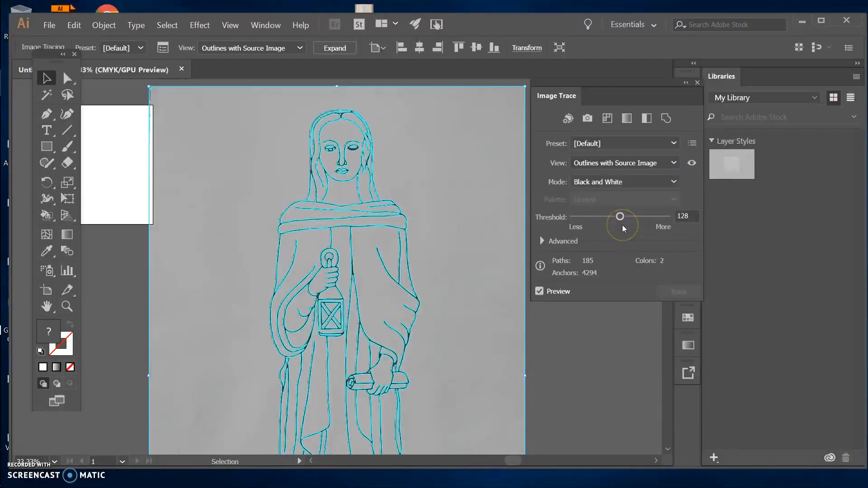
{"action": "left_click", "coordinate": [672, 163]}
{"action": "left_click", "coordinate": [620, 192]}
{"action": "left_click", "coordinate": [645, 167]}
{"action": "left_click", "coordinate": [631, 176]}
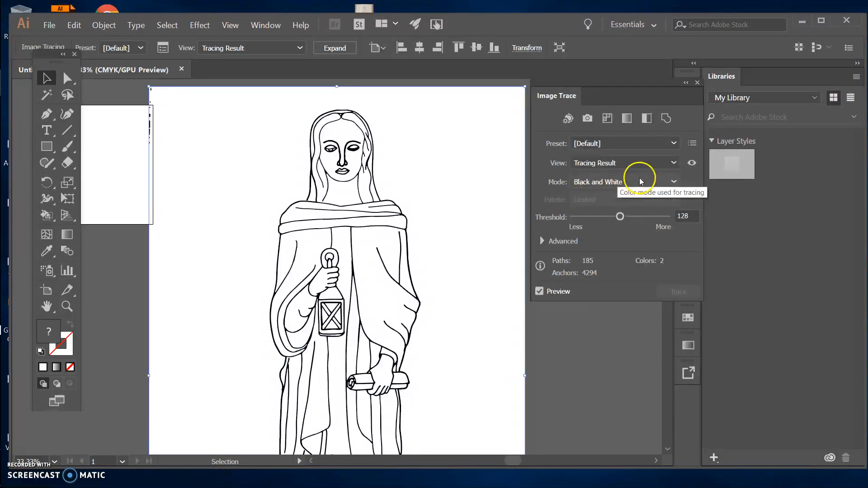
Step: Keep the trace mode at Black and White, try threshold extremes of 7 and 255, and set the threshold to 124
{"action": "left_click", "coordinate": [639, 182]}
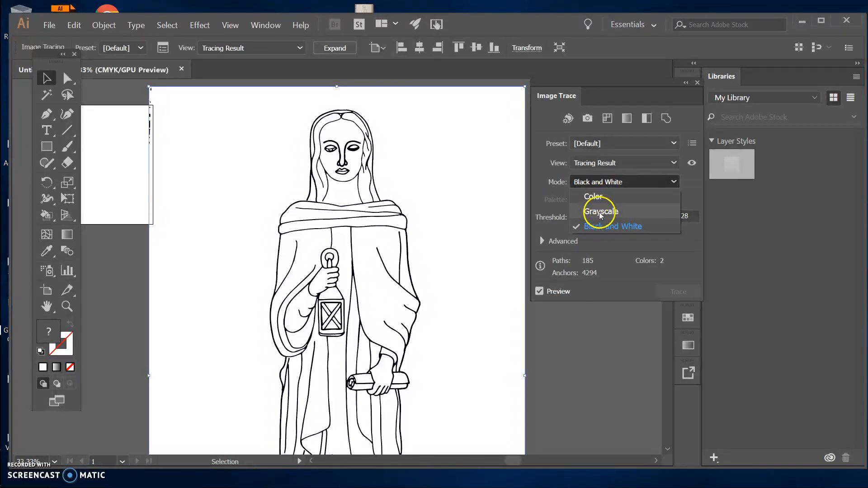
{"action": "left_click", "coordinate": [601, 226]}
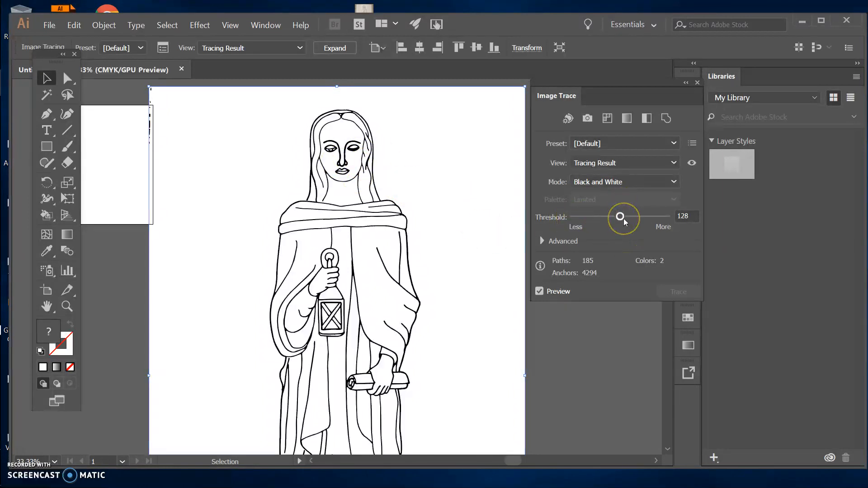
{"action": "left_click_drag", "start_coordinate": [619, 216], "coordinate": [576, 219]}
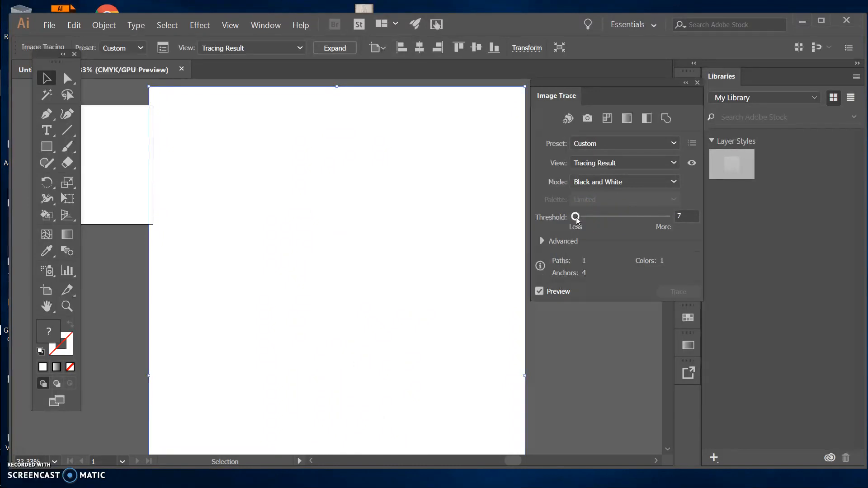
{"action": "left_click_drag", "start_coordinate": [581, 220], "coordinate": [676, 222]}
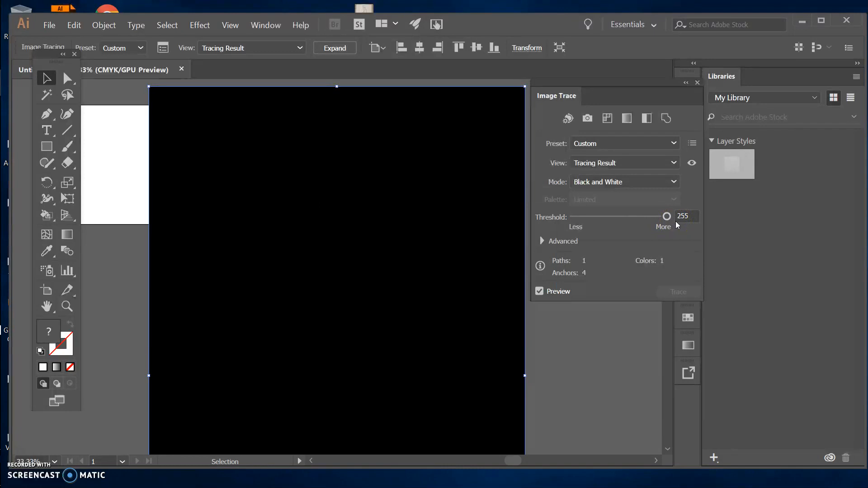
{"action": "left_click_drag", "start_coordinate": [668, 220], "coordinate": [621, 225]}
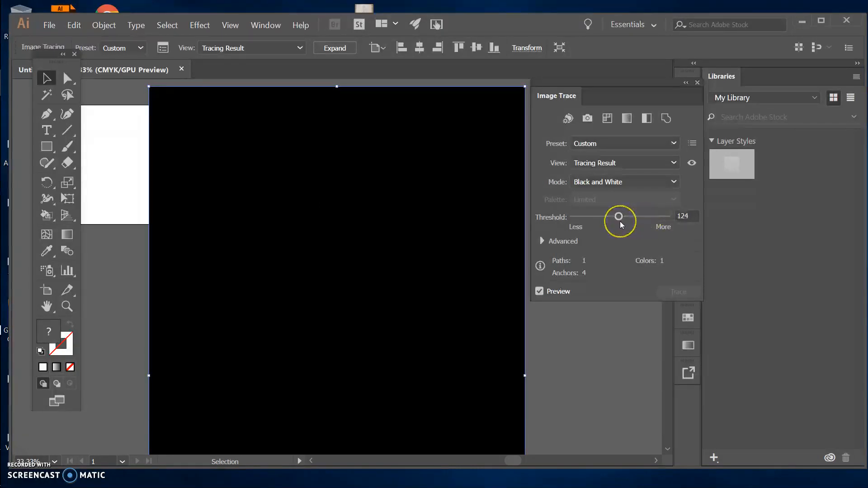
Step: Lower the trace threshold in stages to 68, 46 and finally 20, comparing the facial detail and line weight
{"action": "left_click", "coordinate": [619, 218]}
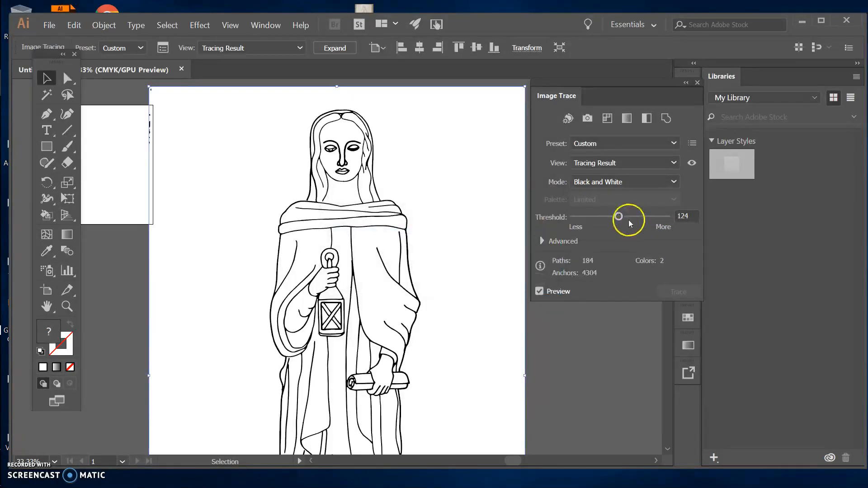
{"action": "left_click_drag", "start_coordinate": [616, 218], "coordinate": [608, 220]}
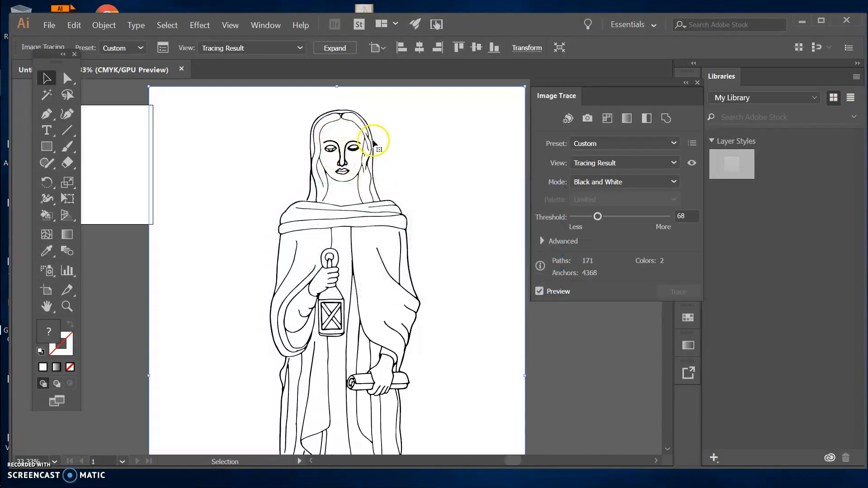
{"action": "key", "text": "ctrl+plus"}
{"action": "scroll", "coordinate": [372, 140], "scroll_direction": "up", "scroll_amount": 5}
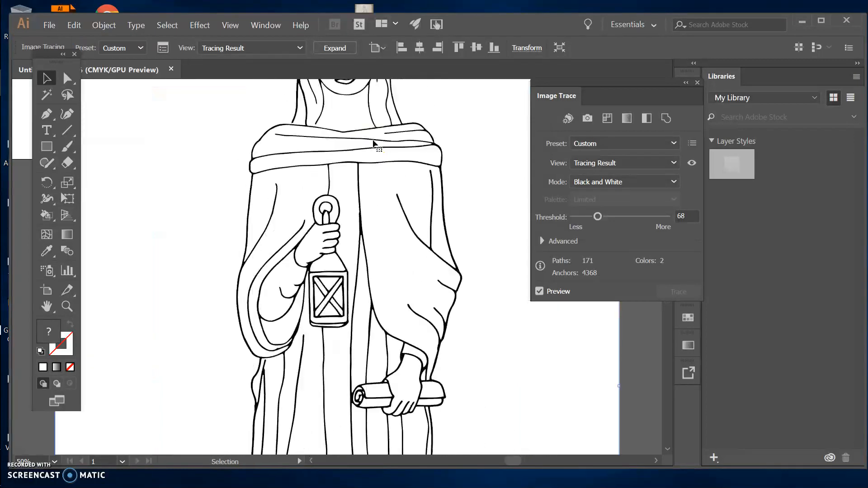
{"action": "left_click_drag", "start_coordinate": [597, 217], "coordinate": [589, 218]}
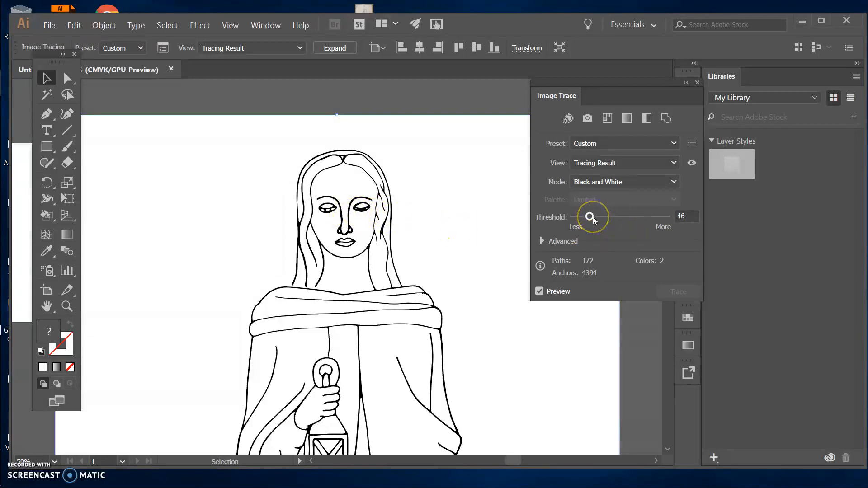
{"action": "left_click_drag", "start_coordinate": [592, 216], "coordinate": [588, 217]}
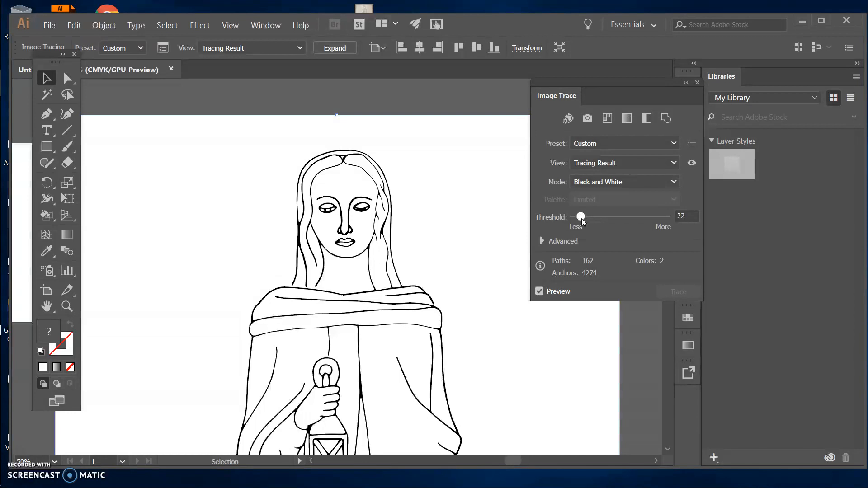
{"action": "left_click", "coordinate": [465, 222]}
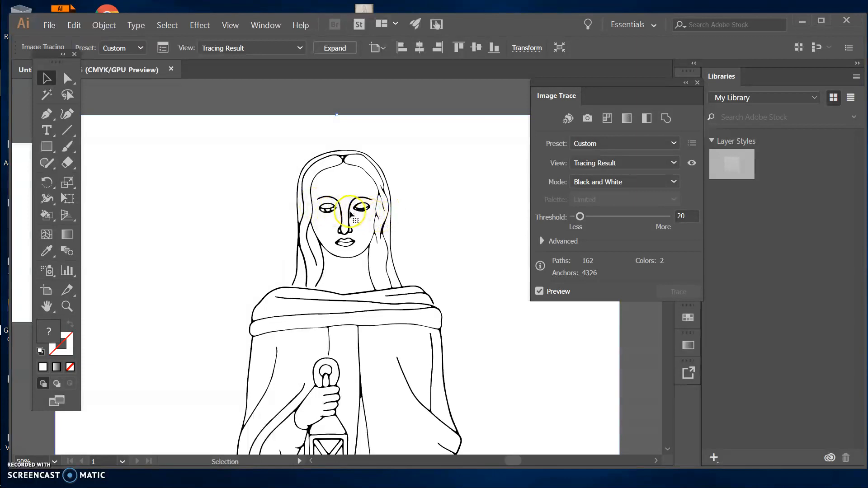
Step: Examine the traced linework from the head through the robe and lantern to the leaves at the base
{"action": "scroll", "coordinate": [417, 235], "scroll_direction": "down", "scroll_amount": 8}
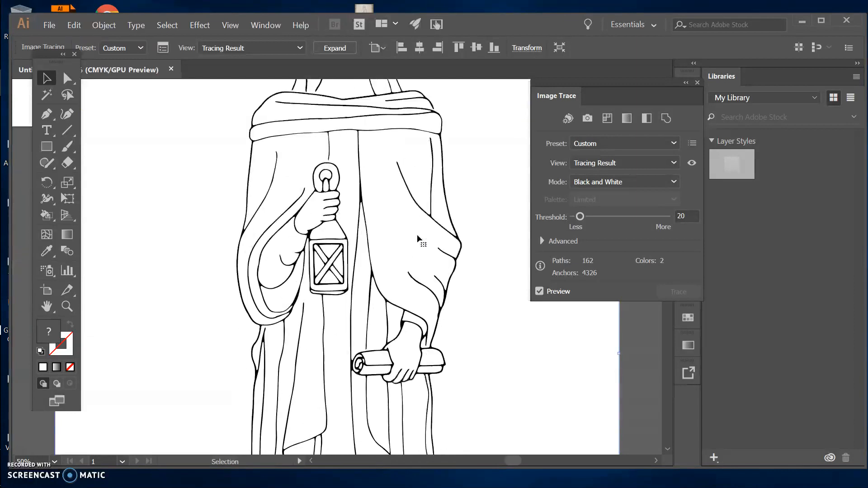
{"action": "scroll", "coordinate": [416, 238], "scroll_direction": "down", "scroll_amount": 5}
{"action": "scroll", "coordinate": [417, 240], "scroll_direction": "down", "scroll_amount": 5}
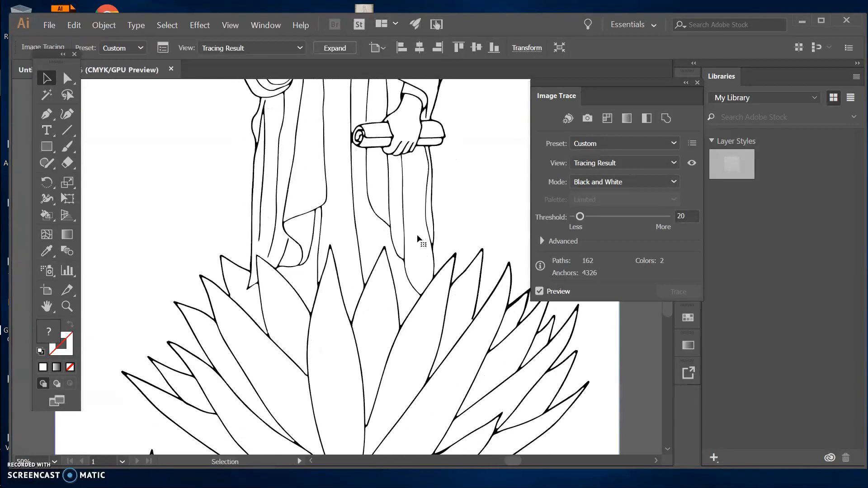
{"action": "scroll", "coordinate": [416, 235], "scroll_direction": "down", "scroll_amount": 5}
{"action": "scroll", "coordinate": [416, 235], "scroll_direction": "up", "scroll_amount": 5}
{"action": "scroll", "coordinate": [417, 238], "scroll_direction": "up", "scroll_amount": 4}
{"action": "scroll", "coordinate": [417, 235], "scroll_direction": "up", "scroll_amount": 7}
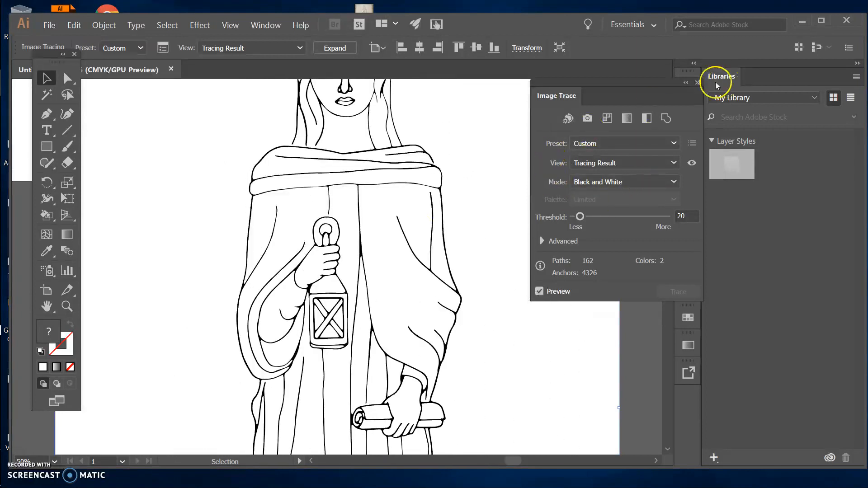
Step: Close the Image Trace settings and expand the tracing of the figure into editable vector paths
{"action": "left_click", "coordinate": [697, 83]}
{"action": "scroll", "coordinate": [520, 140], "scroll_direction": "up", "scroll_amount": 7}
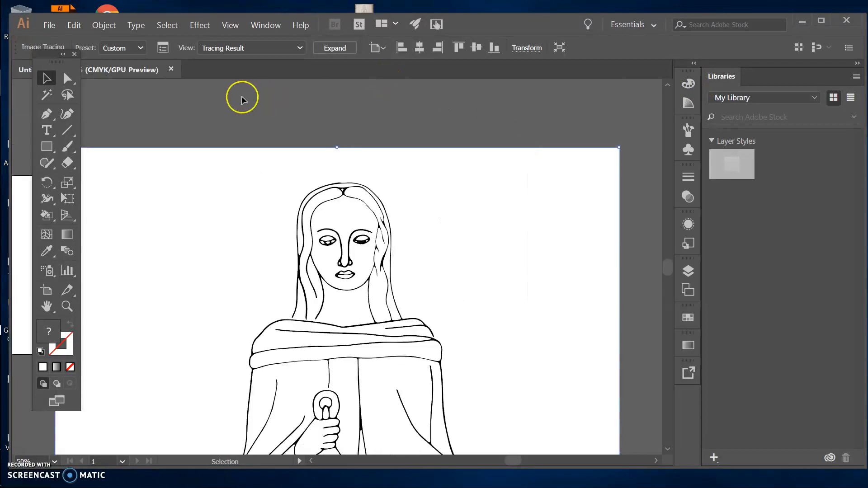
{"action": "left_click", "coordinate": [334, 51]}
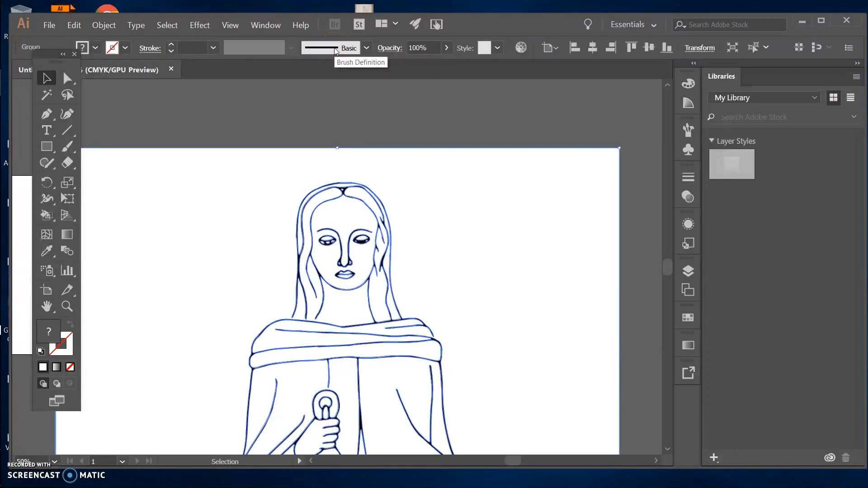
Step: Show the expanded figure's anchor points, then inspect its paths at 150% from the hand and scroll to the face
{"action": "key", "text": "a"}
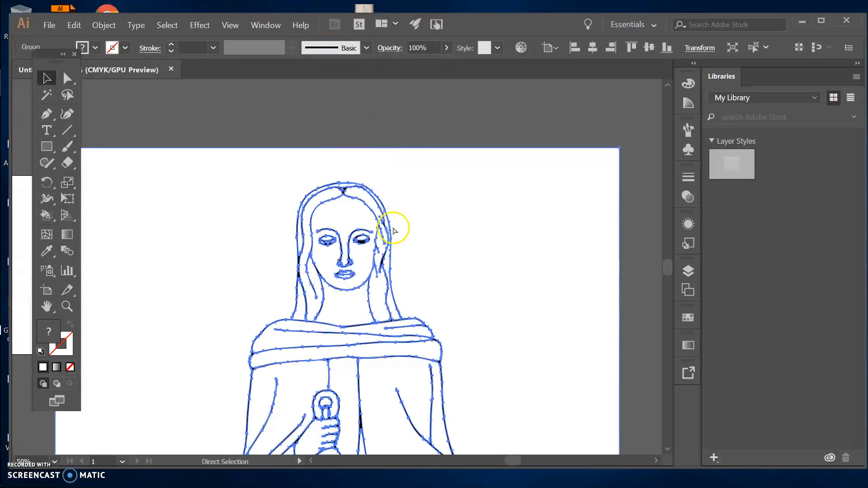
{"action": "key", "text": "ctrl+plus"}
{"action": "key", "text": "ctrl+plus"}
{"action": "key", "text": "ctrl+plus"}
{"action": "key", "text": "v"}
{"action": "left_click", "coordinate": [392, 228]}
{"action": "scroll", "coordinate": [393, 227], "scroll_direction": "up", "scroll_amount": 10}
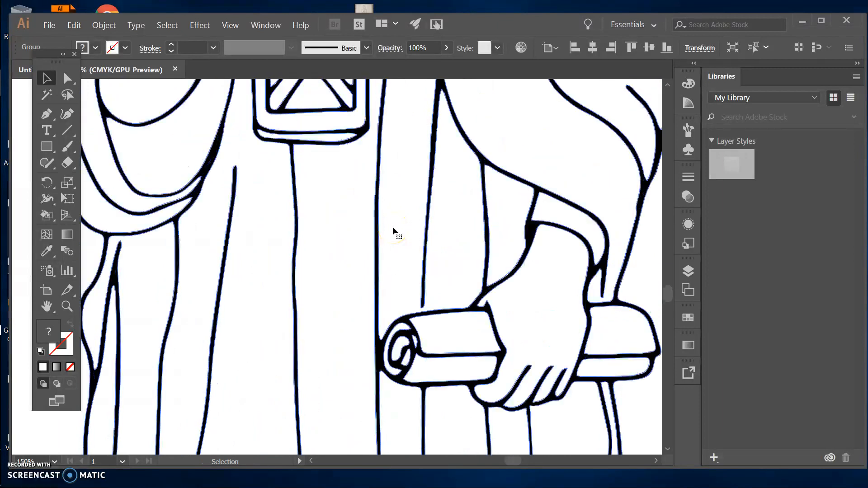
{"action": "scroll", "coordinate": [393, 228], "scroll_direction": "up", "scroll_amount": 8}
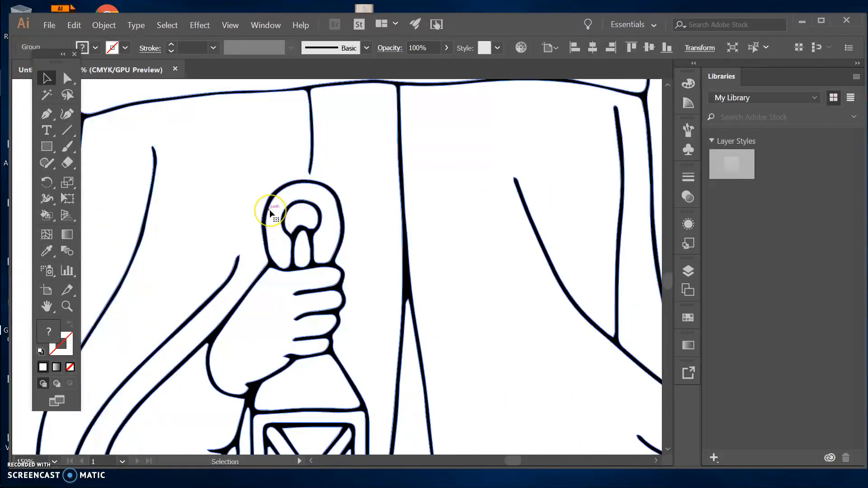
{"action": "scroll", "coordinate": [271, 210], "scroll_direction": "up", "scroll_amount": 9}
{"action": "scroll", "coordinate": [269, 210], "scroll_direction": "up", "scroll_amount": 14}
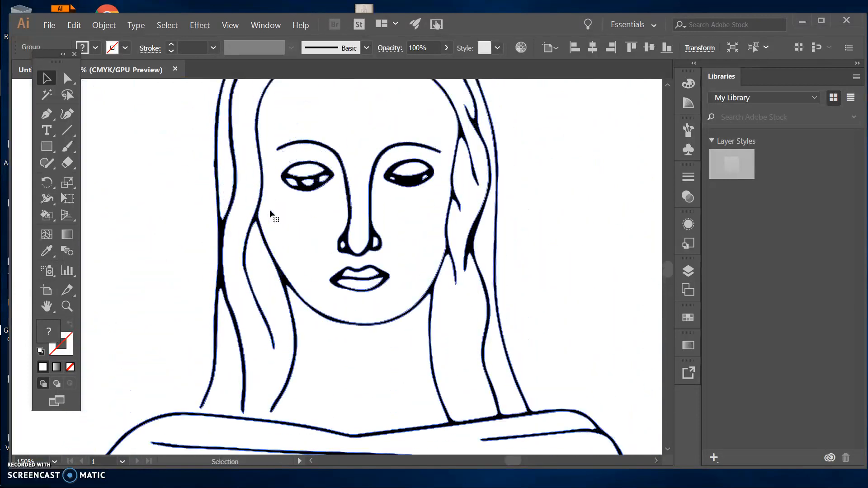